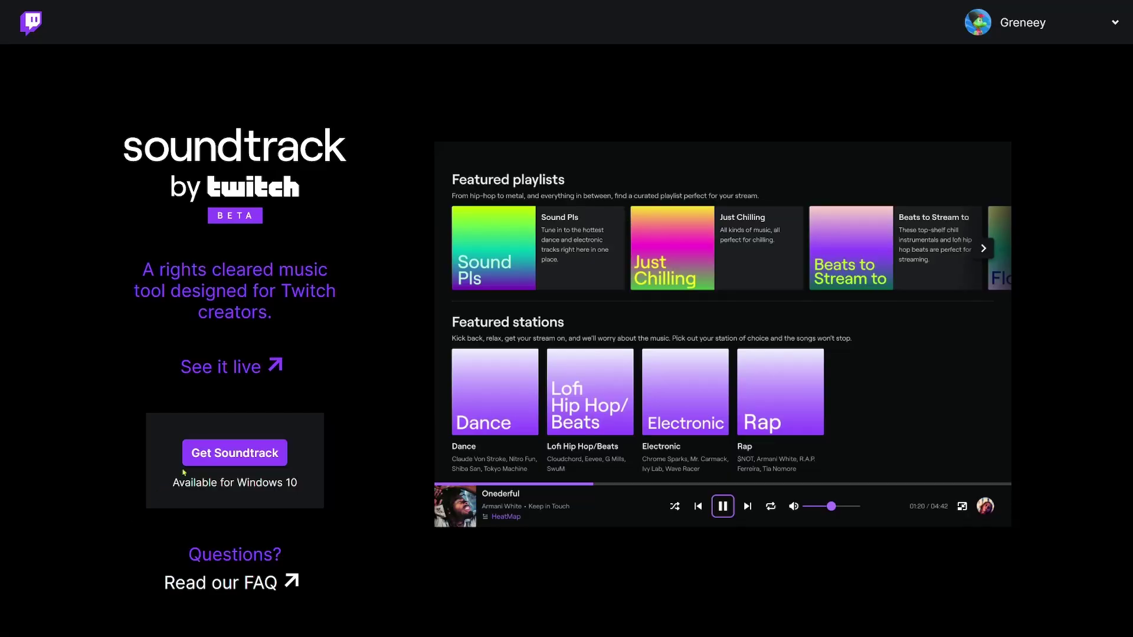
Step: Download the Soundtrack by Twitch desktop app and allow its installer to run
left_click(197, 460)
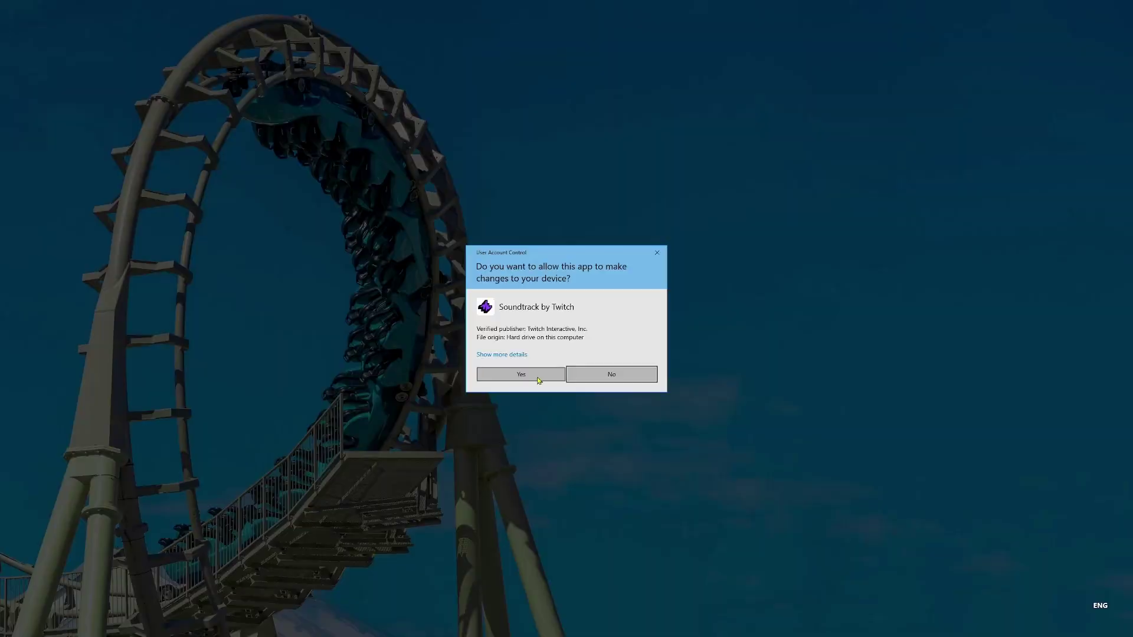
left_click(521, 375)
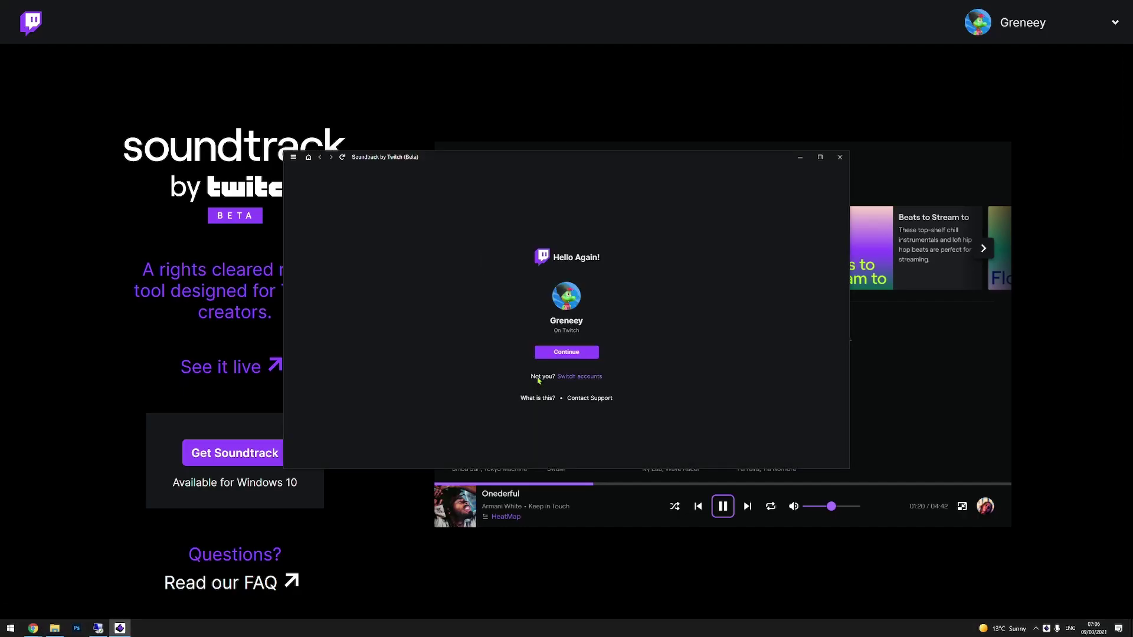
Step: Continue with the Twitch account, choose Streamlabs OBS, and run automatic audio configuration
left_click(566, 352)
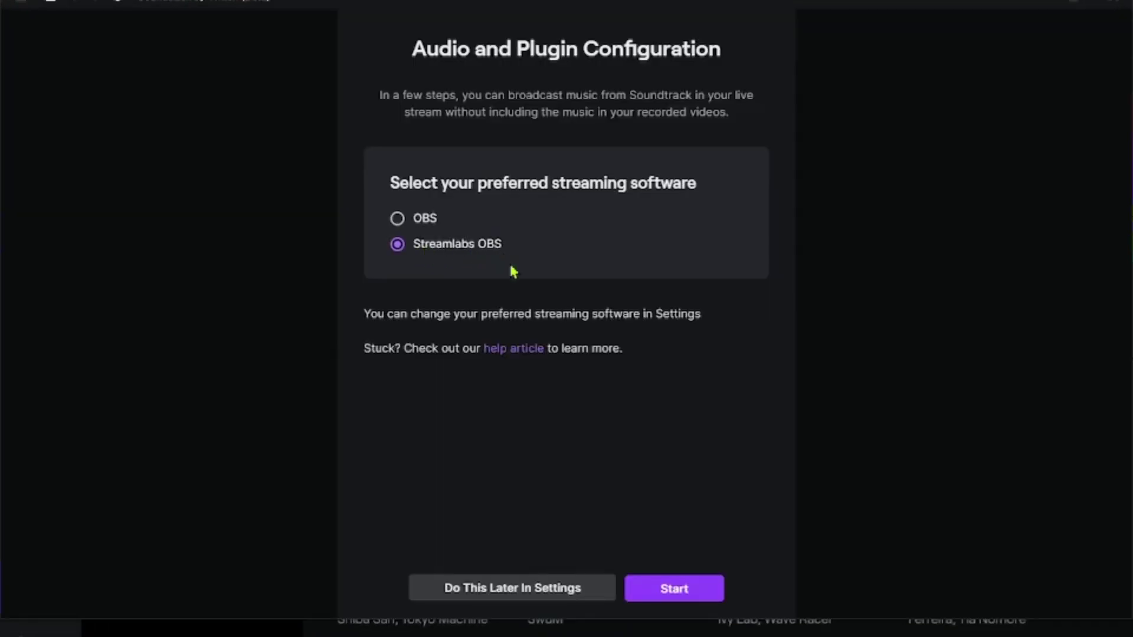
left_click(697, 593)
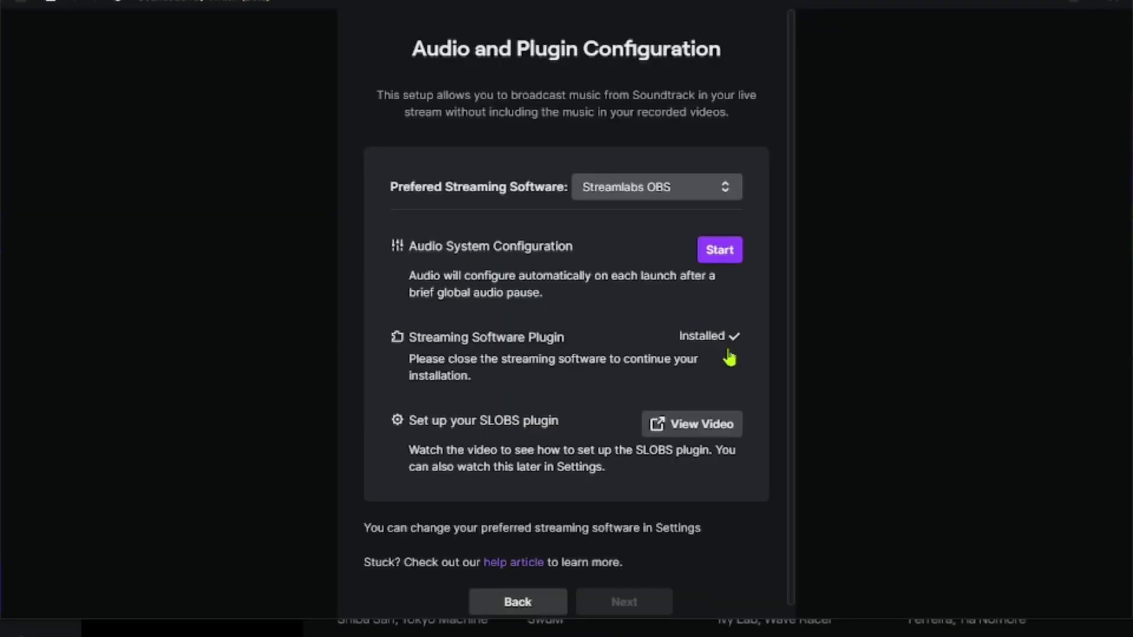
left_click(731, 259)
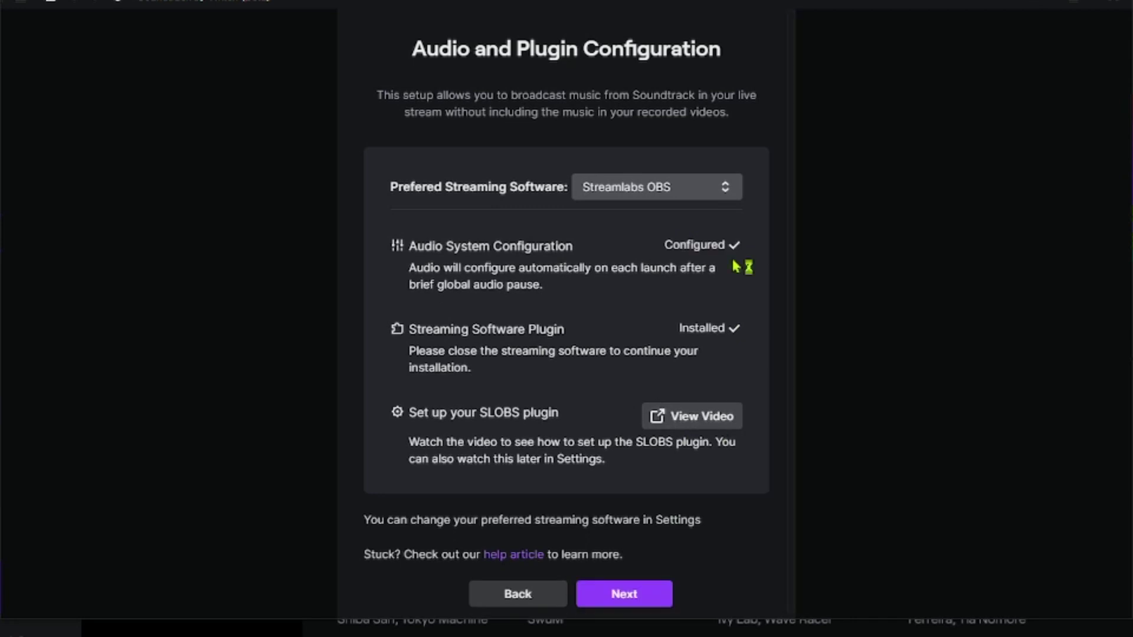
left_click(656, 597)
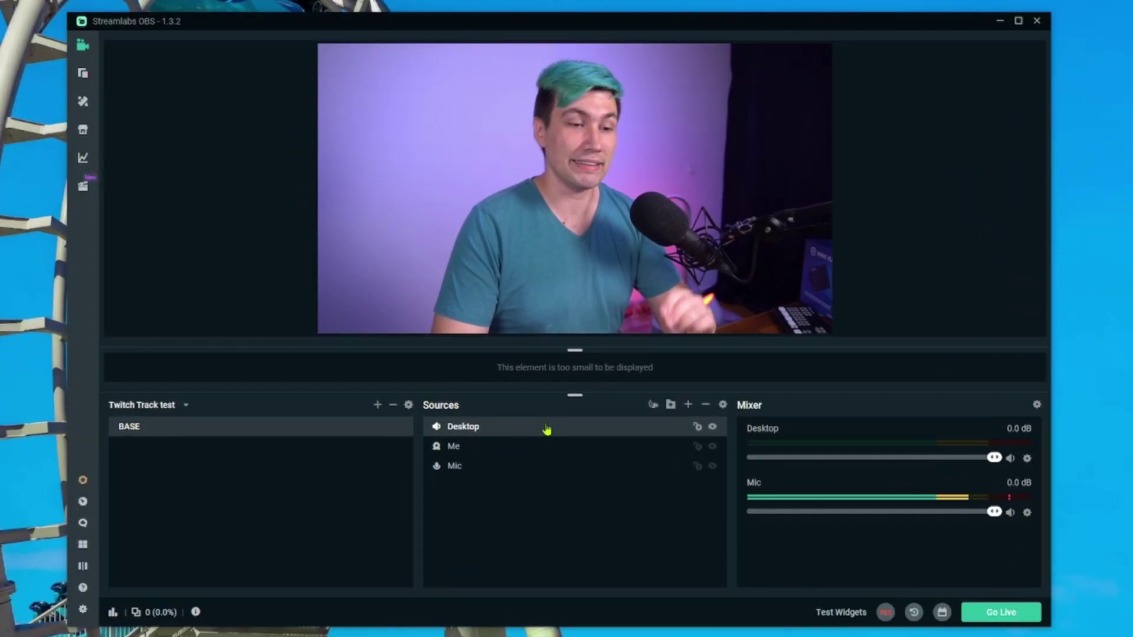
Step: Select the Me and Mic sources, then bring up the Add Source catalogue
left_click(539, 446)
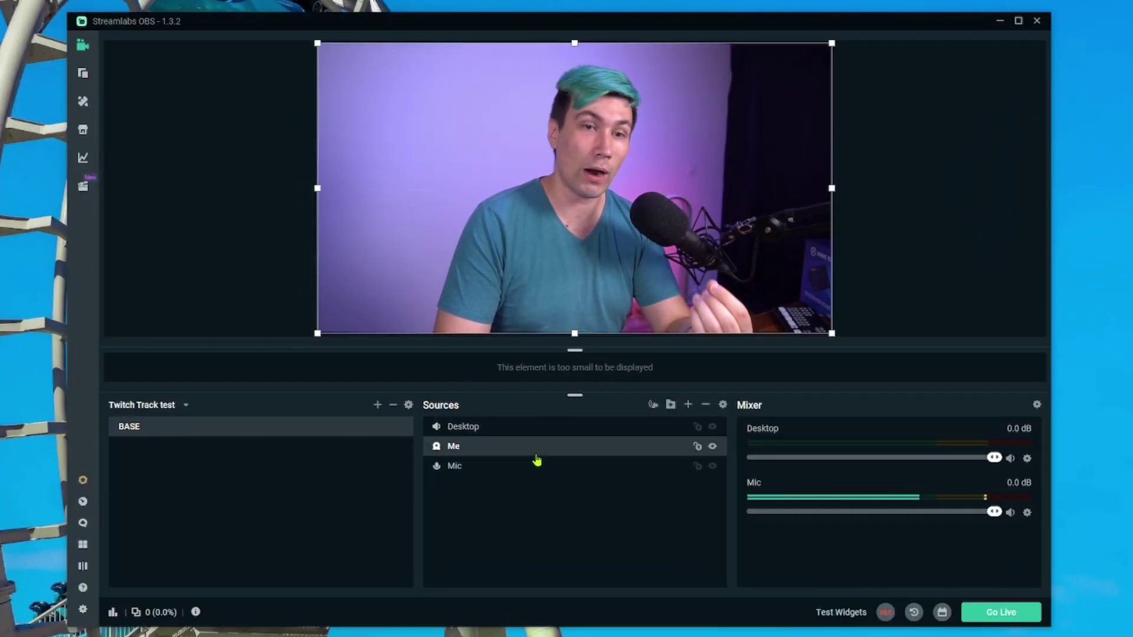
left_click(528, 468)
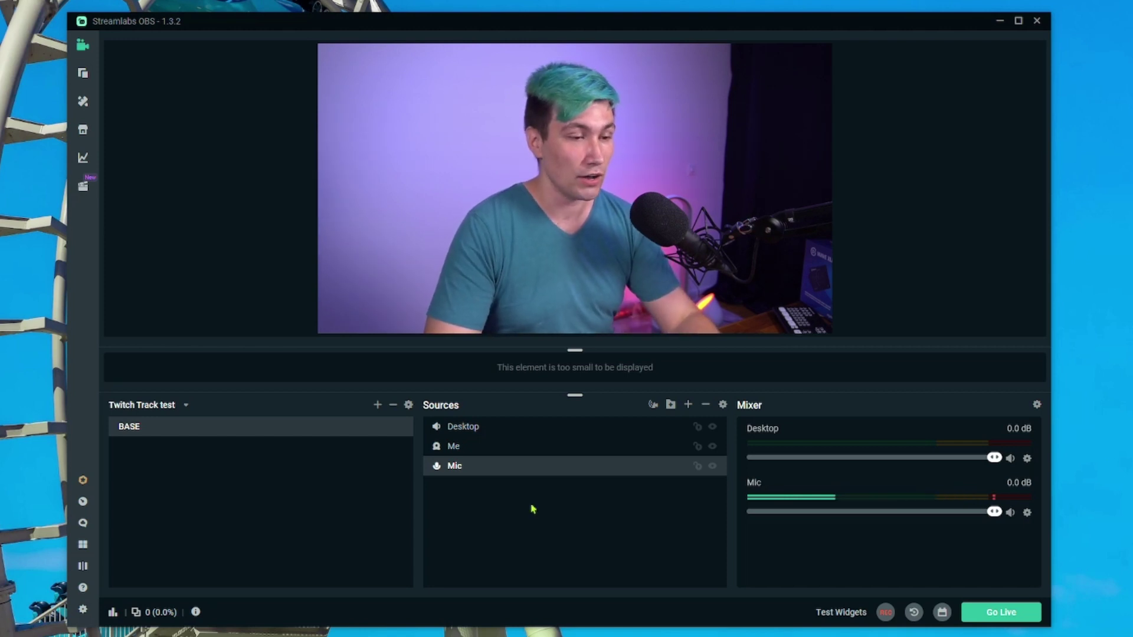
left_click(687, 405)
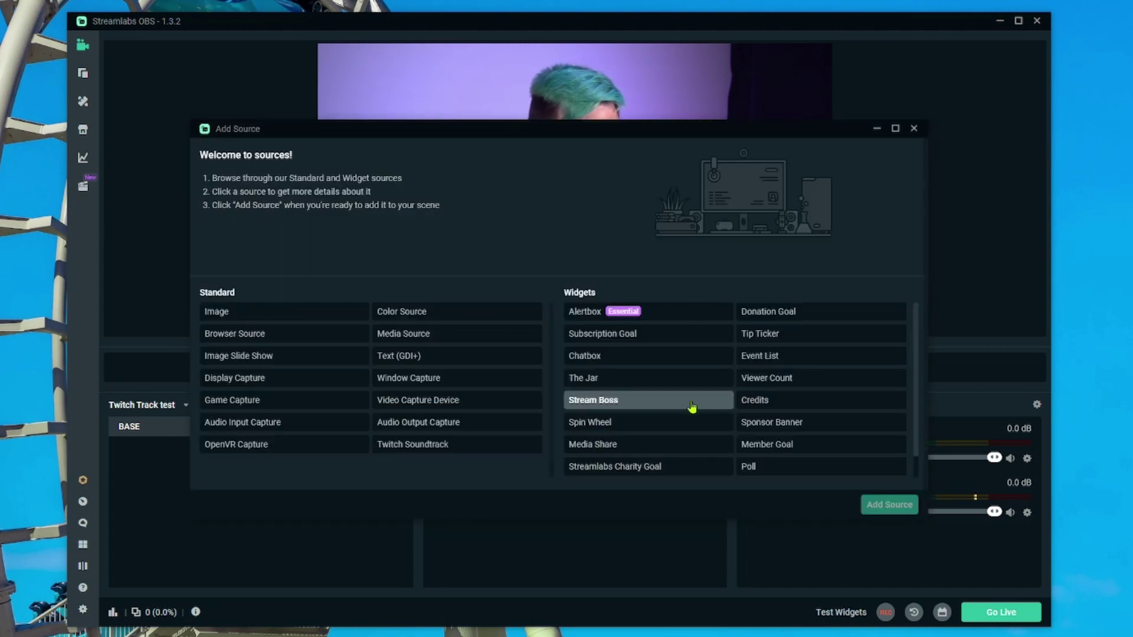
Step: Add a Twitch Soundtrack source to BASE and bring up its mixer channel options
double_click(411, 453)
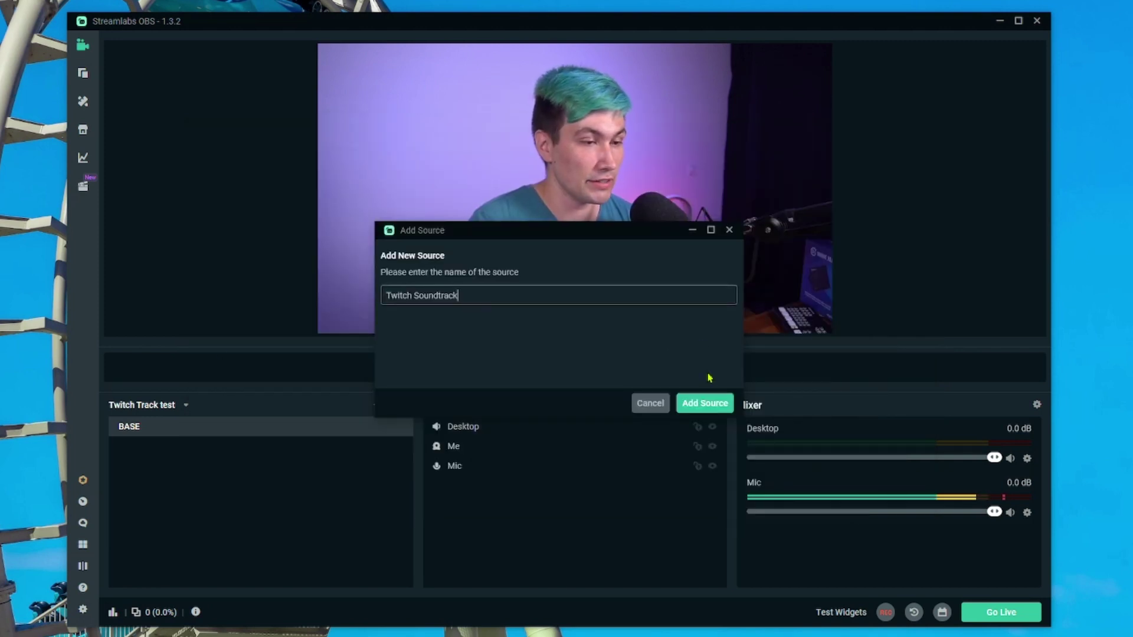
left_click(705, 403)
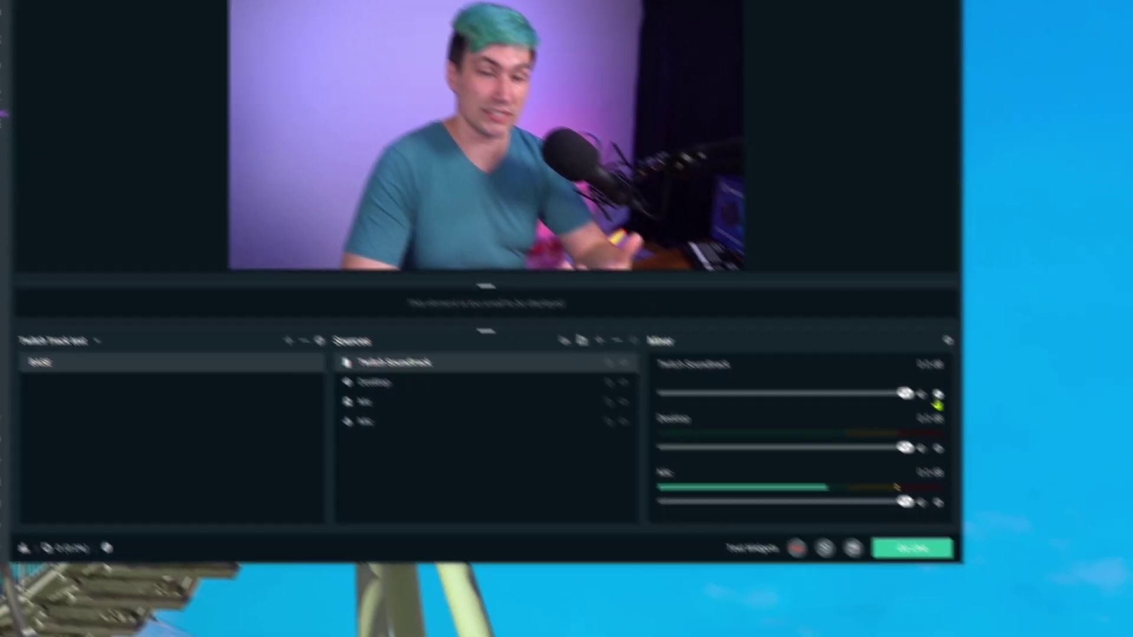
left_click(1027, 458)
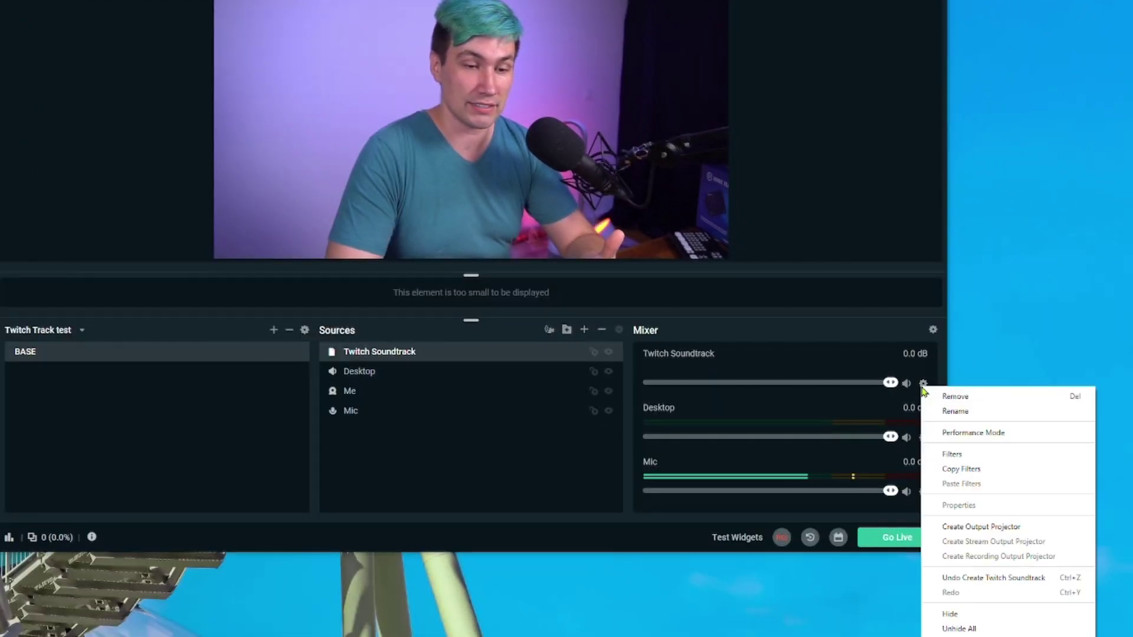
Step: Hide the Twitch Soundtrack mixer channel and reopen the Add Source catalogue
left_click(949, 613)
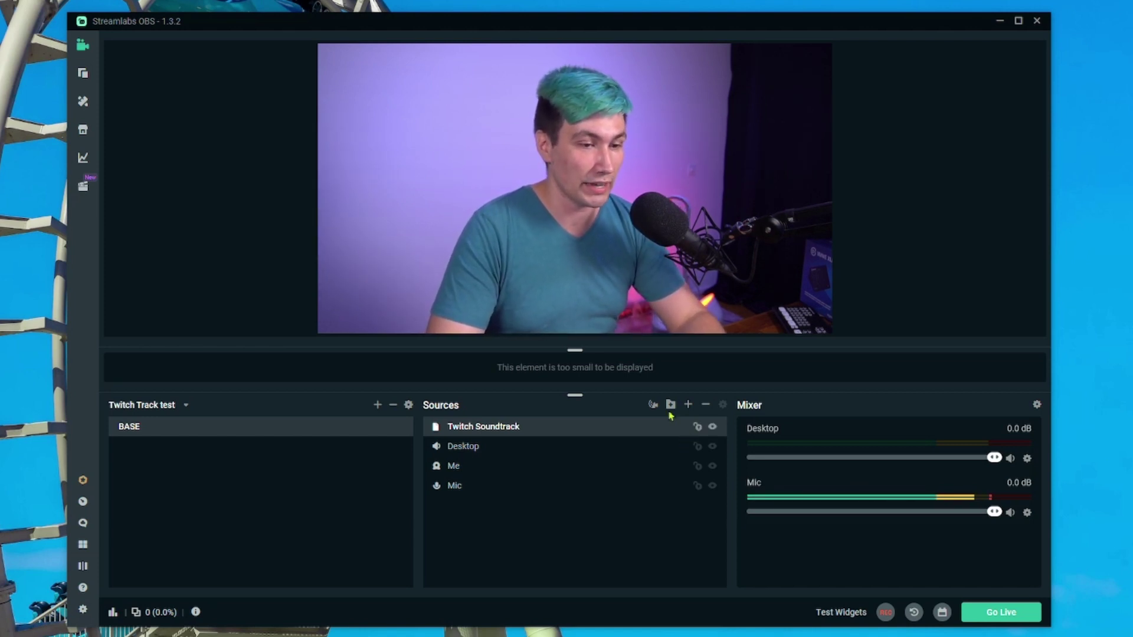
left_click(687, 405)
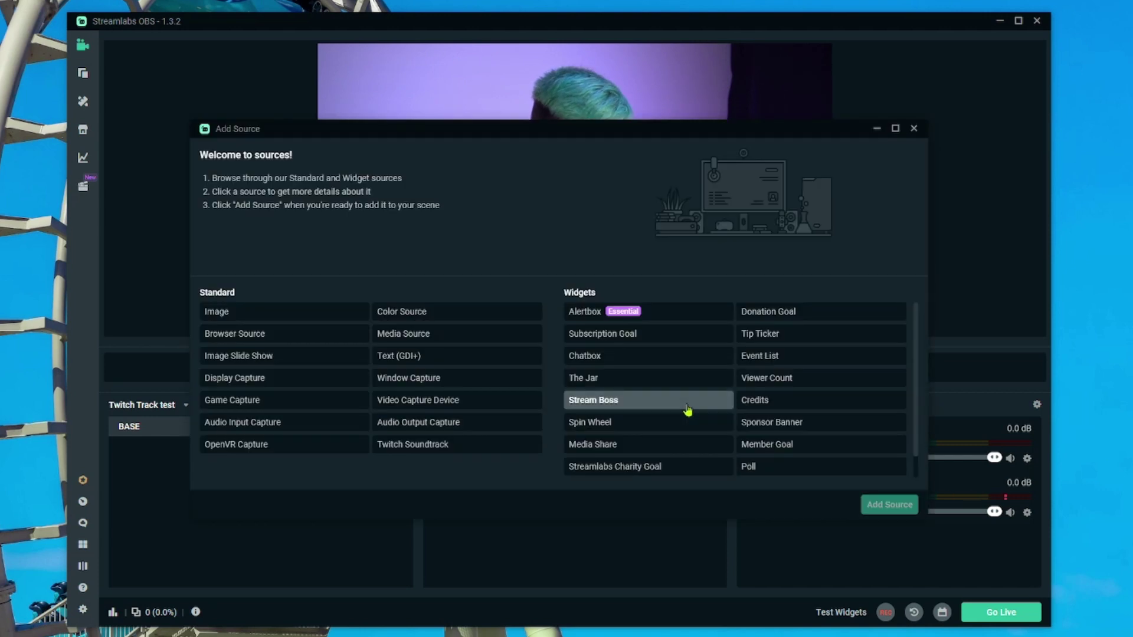
Step: Create a new Audio Output Capture source named 'Music'
left_click(441, 425)
left_click(888, 505)
left_click(501, 402)
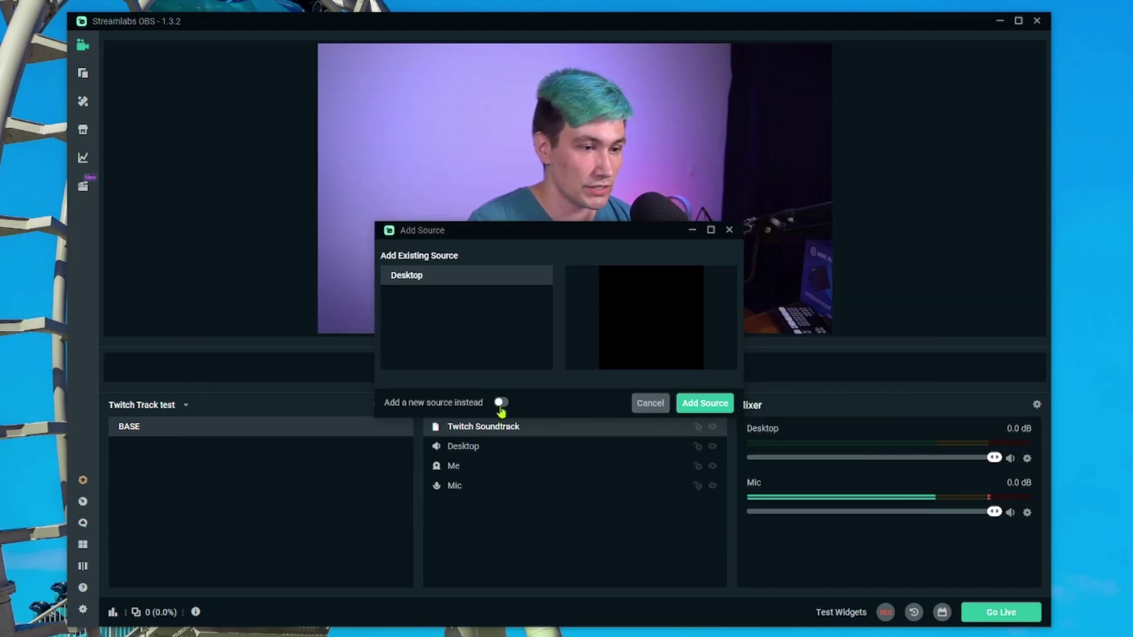
type("Music")
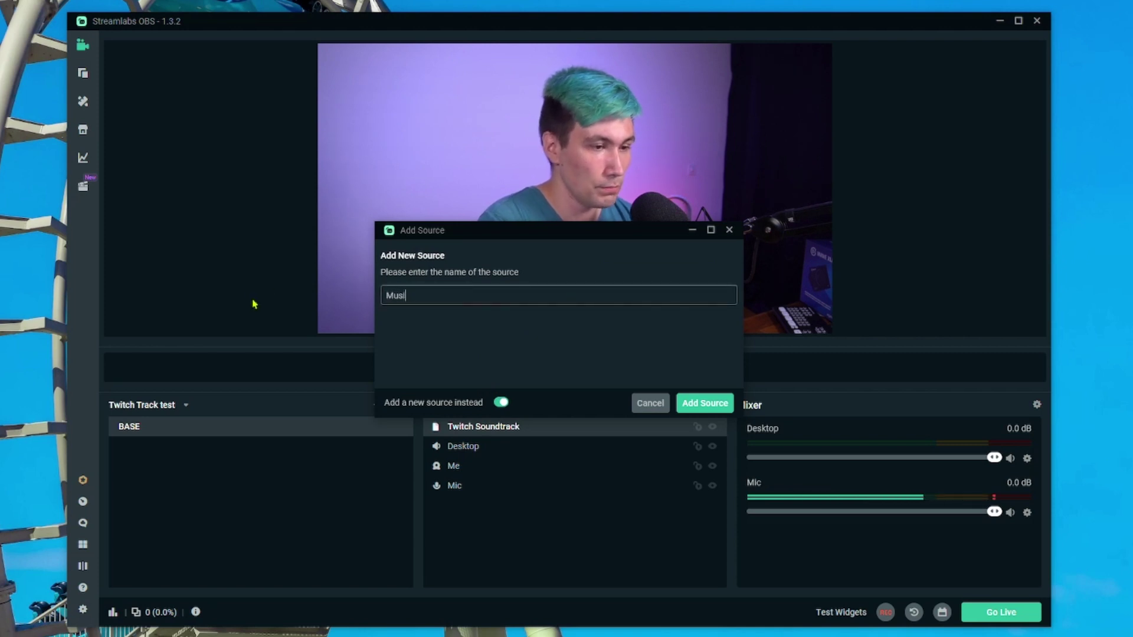
left_click(702, 402)
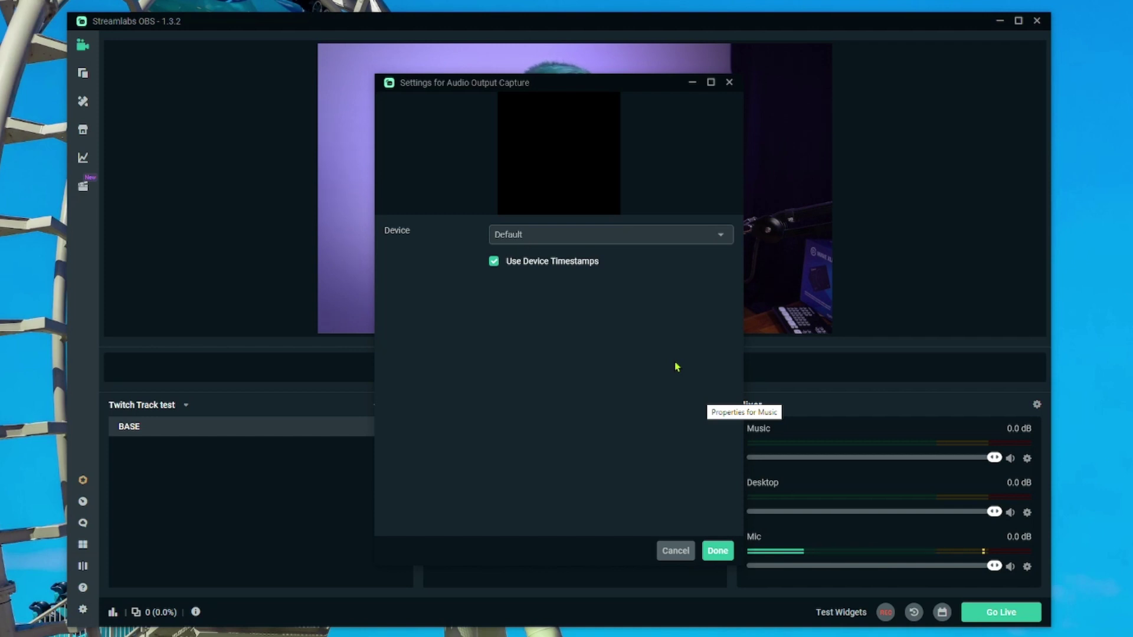
Step: Set the Music source's device to VoiceMeeter VAIO3 Input and save
left_click(638, 235)
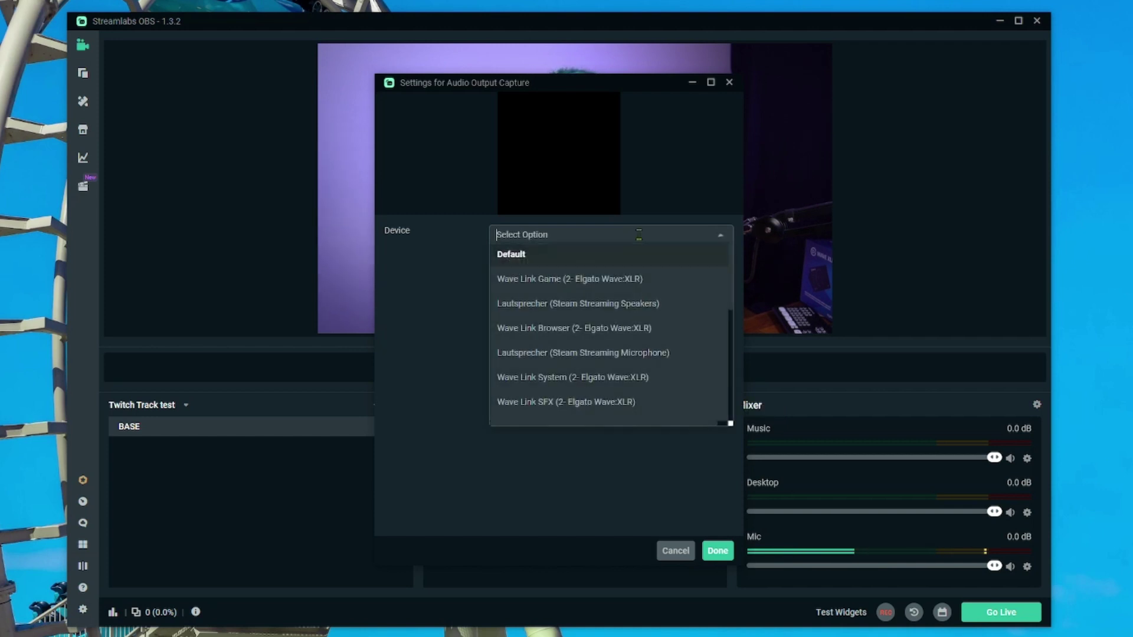
scroll(577, 281, "down", 3)
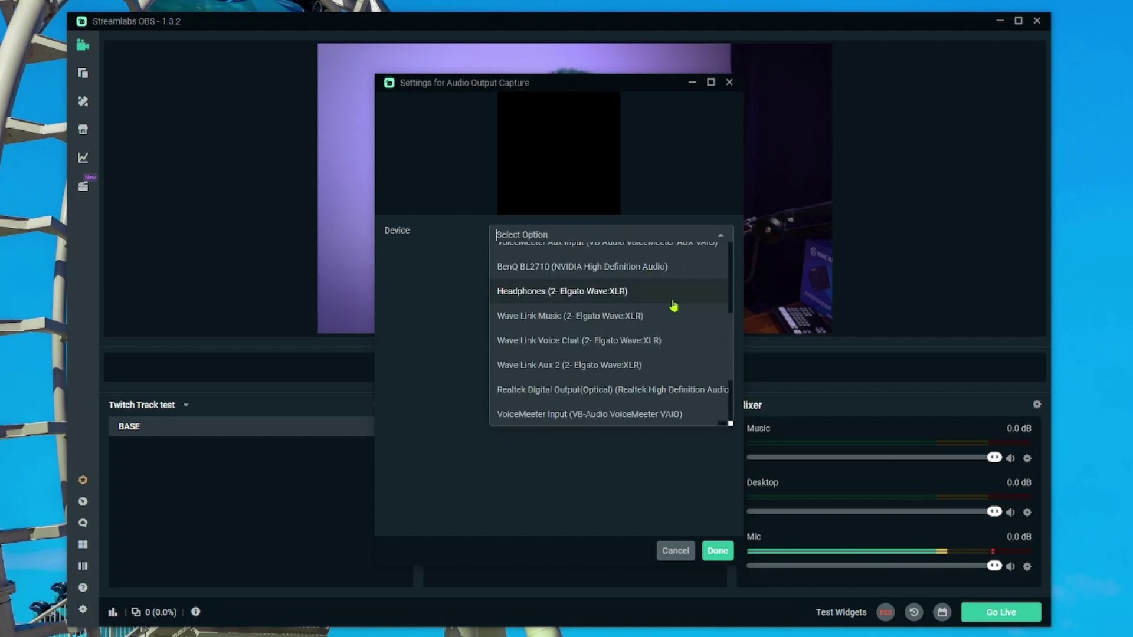
scroll(670, 307, "up", 1)
scroll(703, 321, "down", 3)
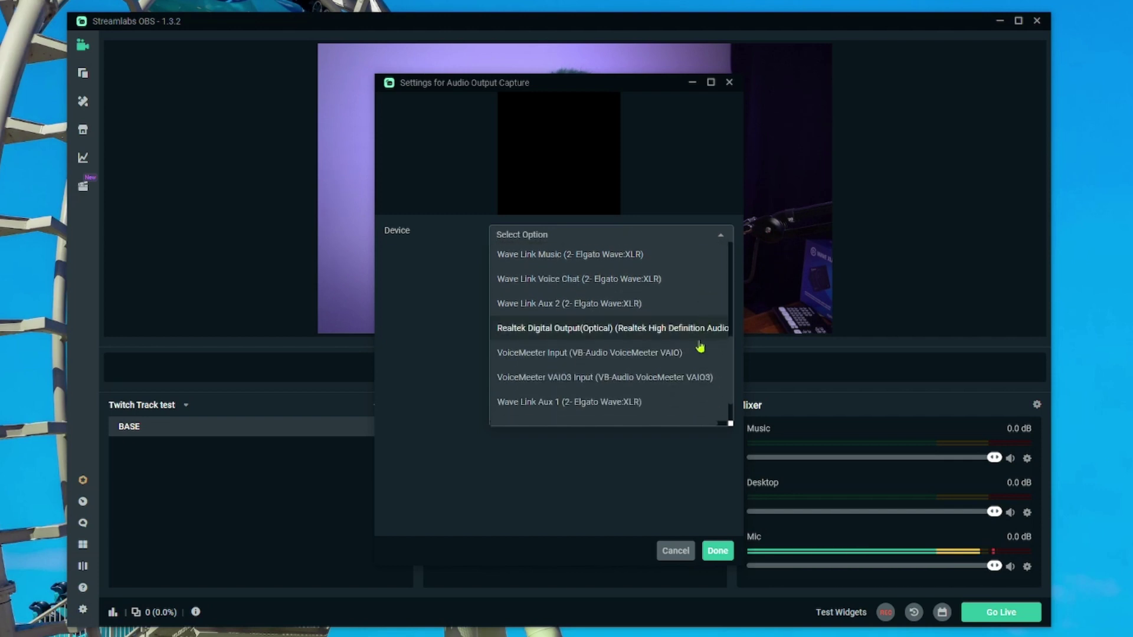
left_click(671, 386)
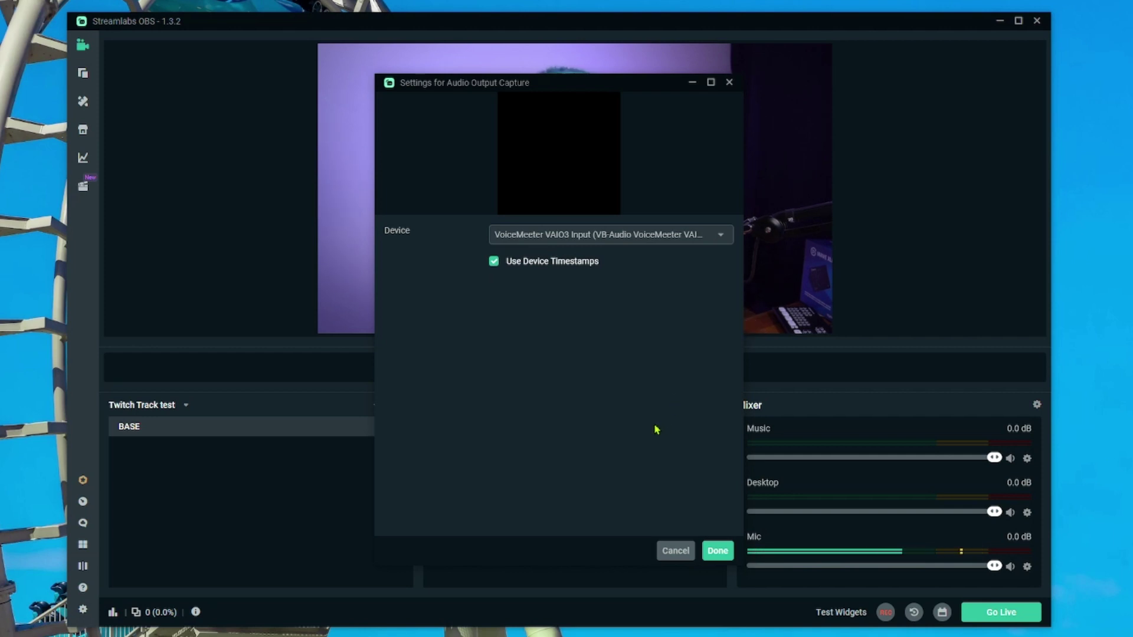
left_click(719, 554)
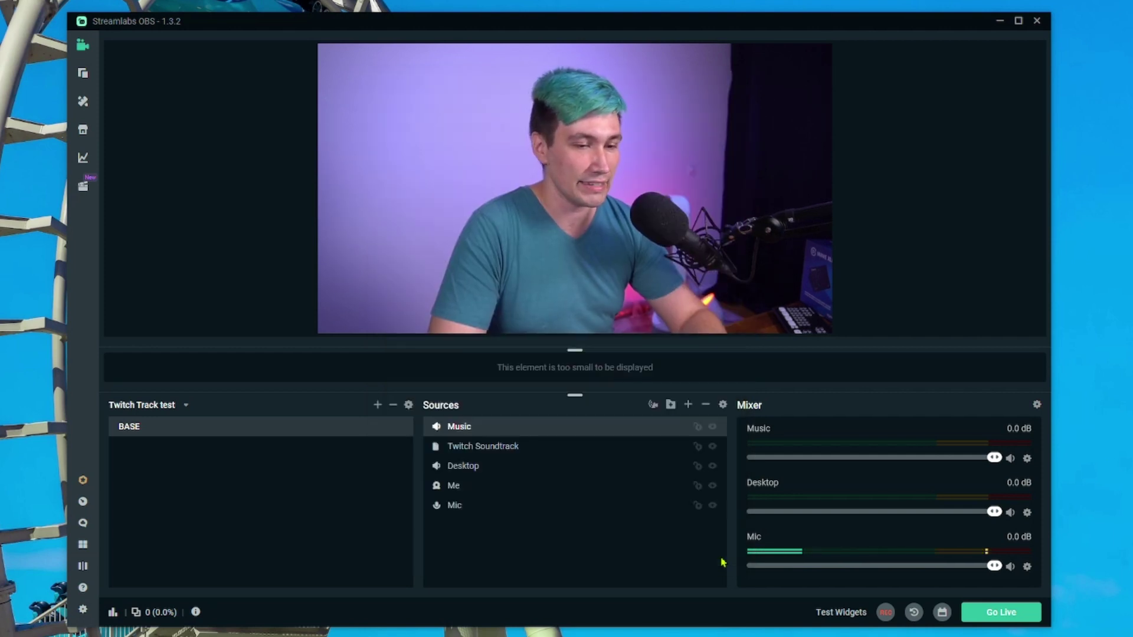
Step: Play the Pop Workout playlist in Spotify, then return to Streamlabs OBS
key("alt+Tab")
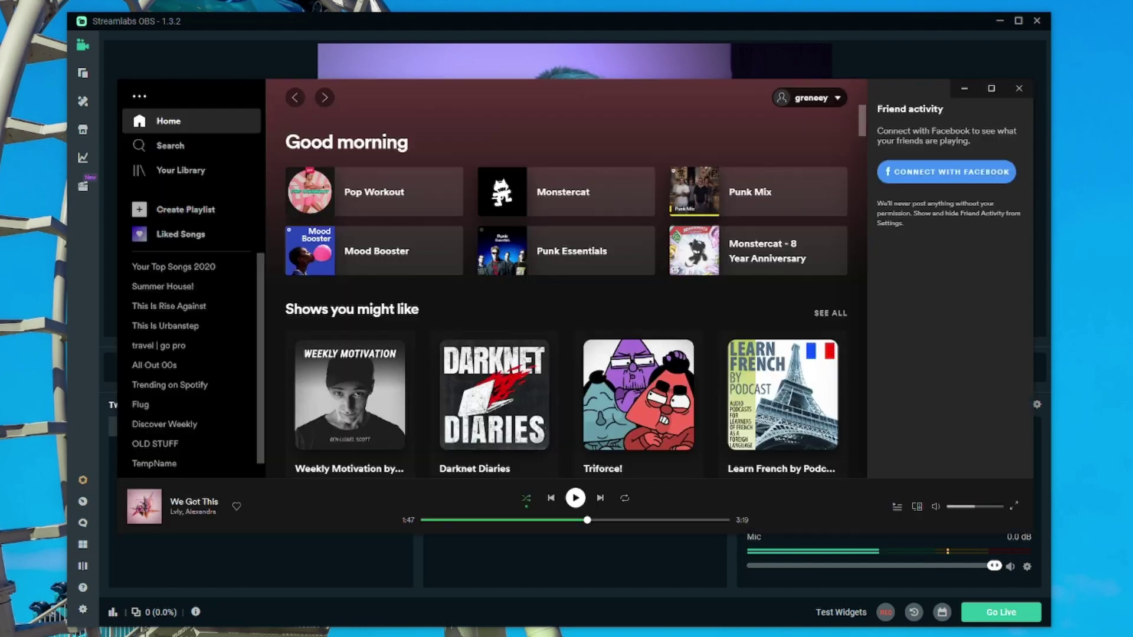
left_click(575, 497)
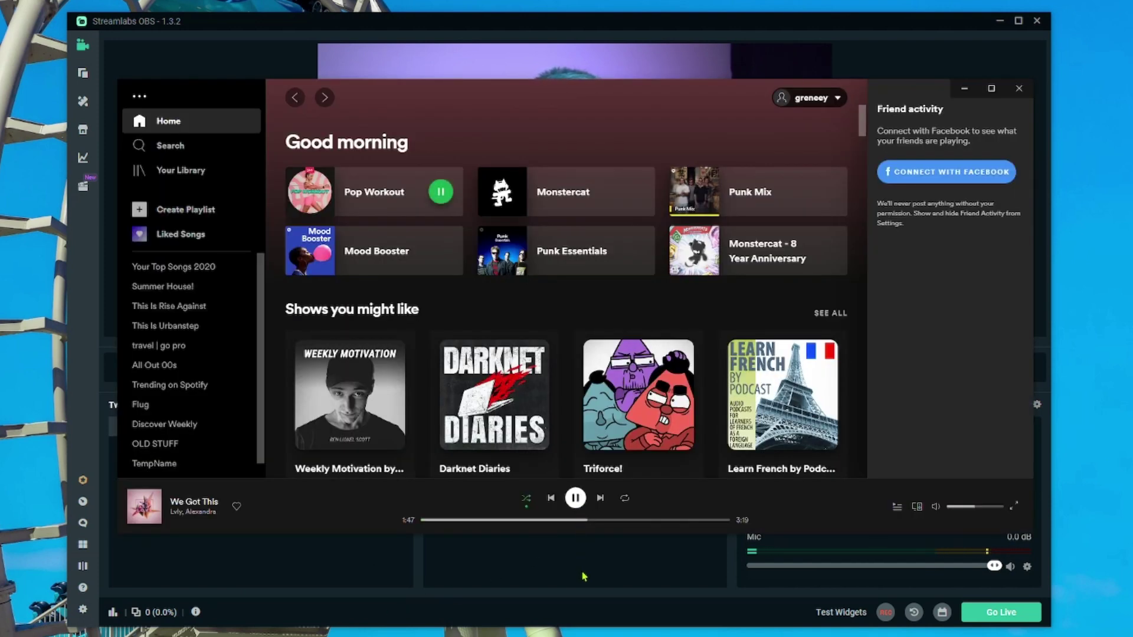
left_click(700, 542)
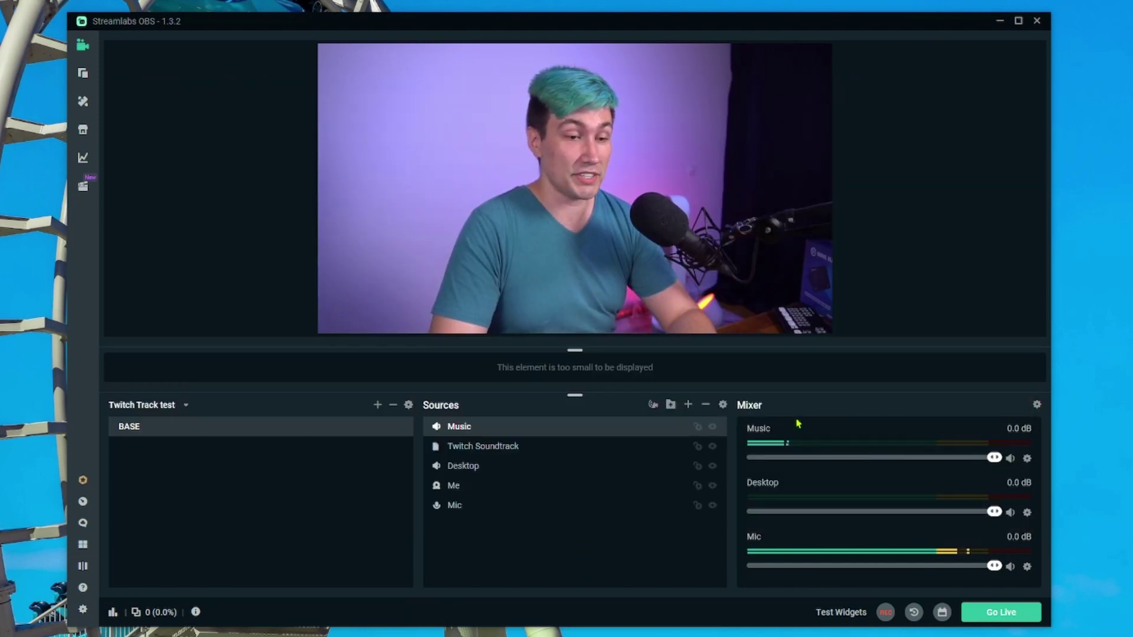
left_click(923, 200)
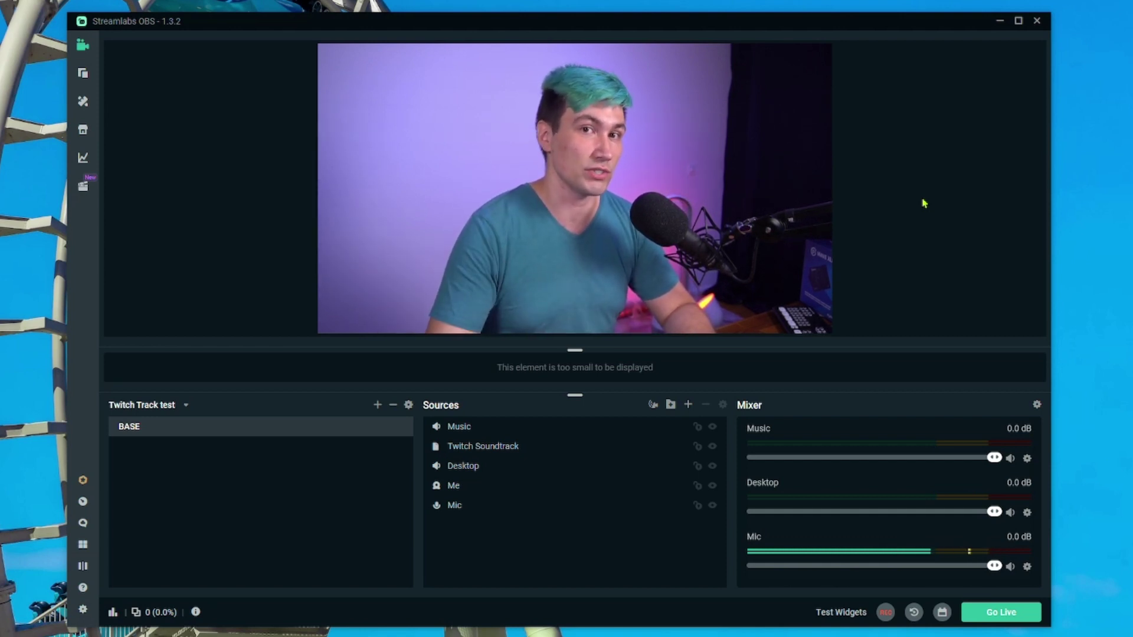
Step: Open Advanced Audio Settings from the Mixer panel's gear icon
left_click(1037, 405)
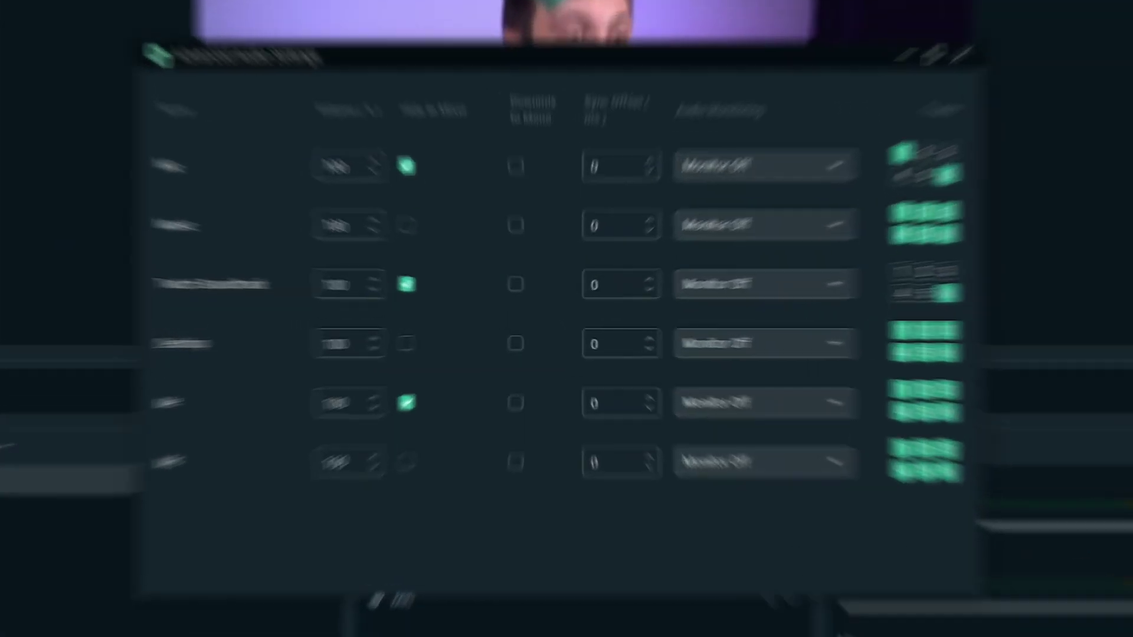